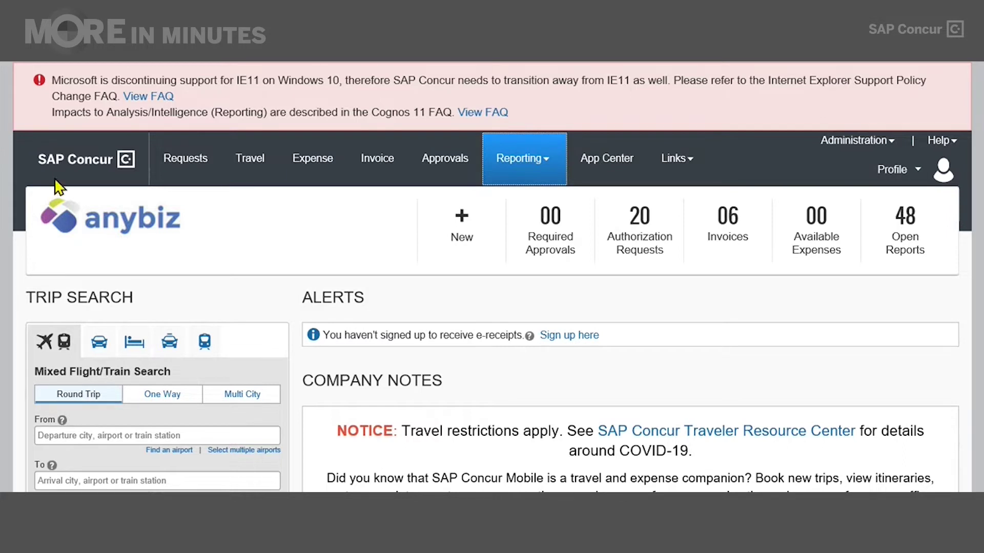
Choose Intelligence from the SAP Concur Reporting menu.
mouse_move(522, 172)
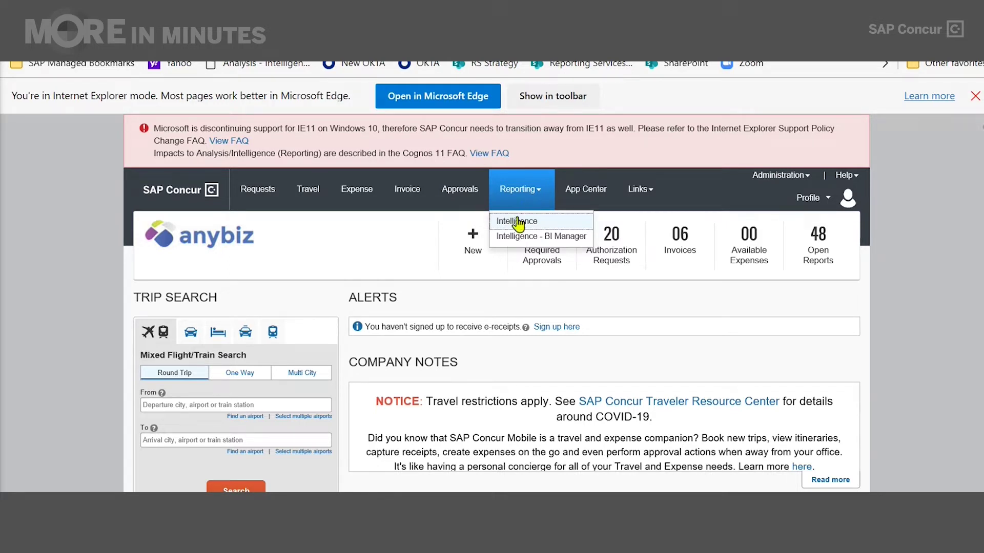
click(513, 221)
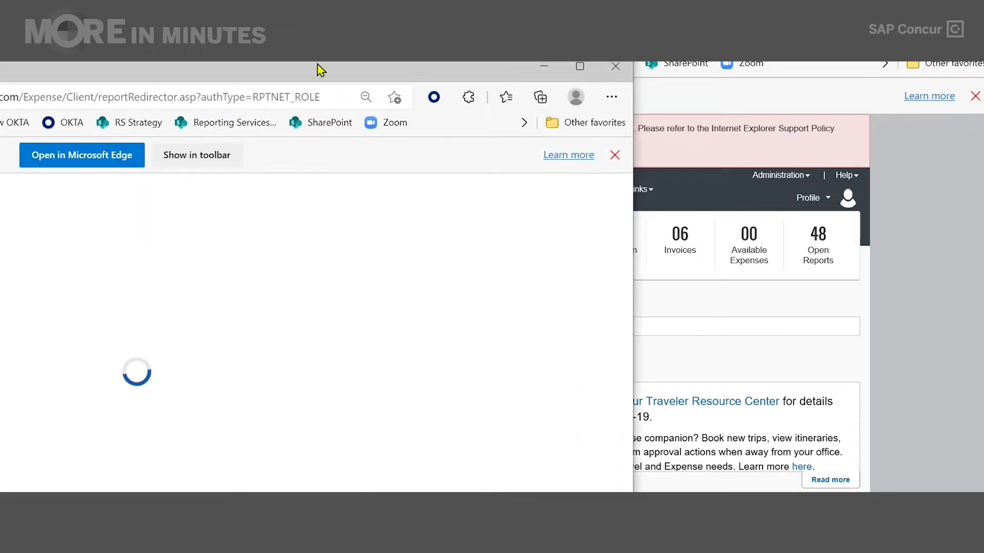
Maximize the Intelligence window and switch Recent items from tiles to list view.
drag(318, 66, 666, 62)
click(839, 65)
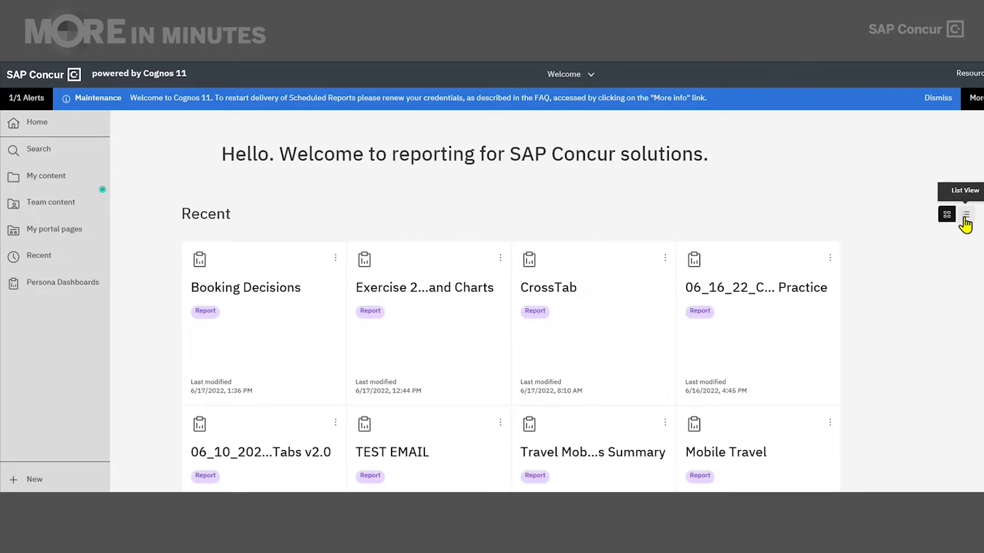
click(964, 218)
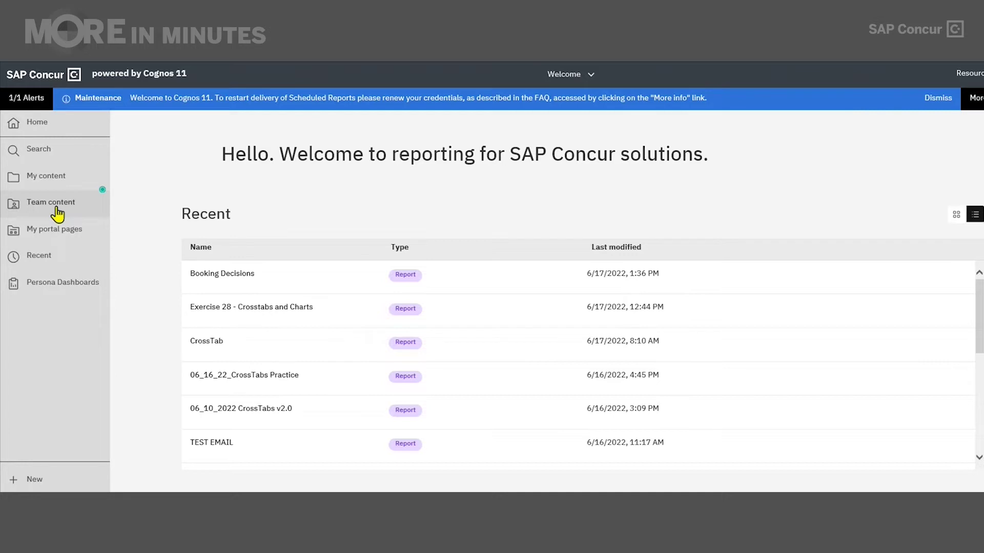
Browse to Team content › Intelligence - Standard Reports › Accrual.
click(57, 208)
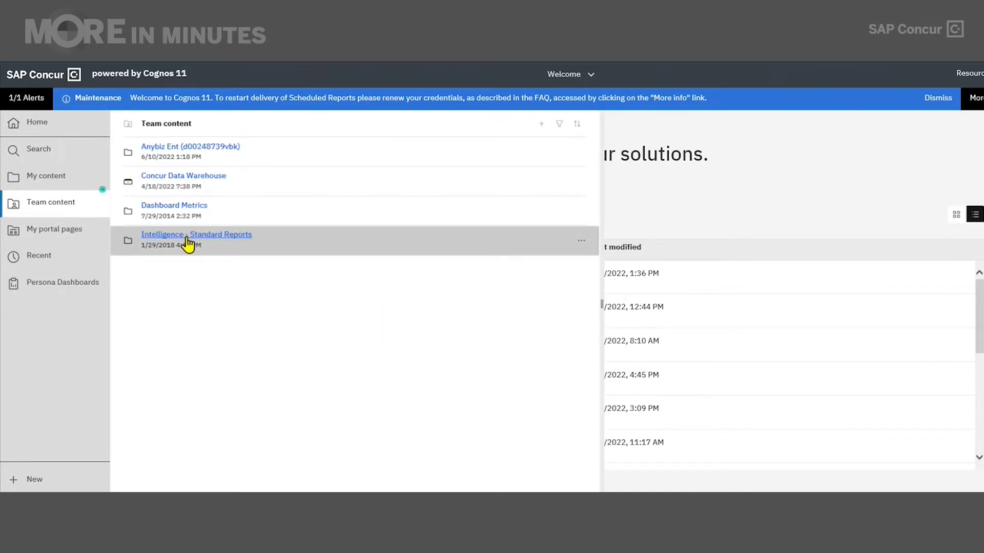
click(190, 238)
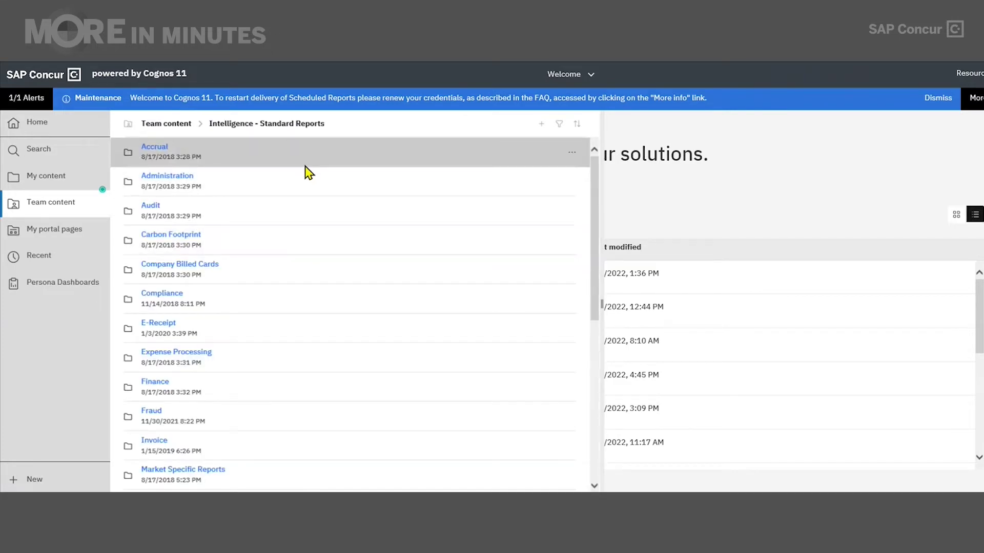
click(158, 149)
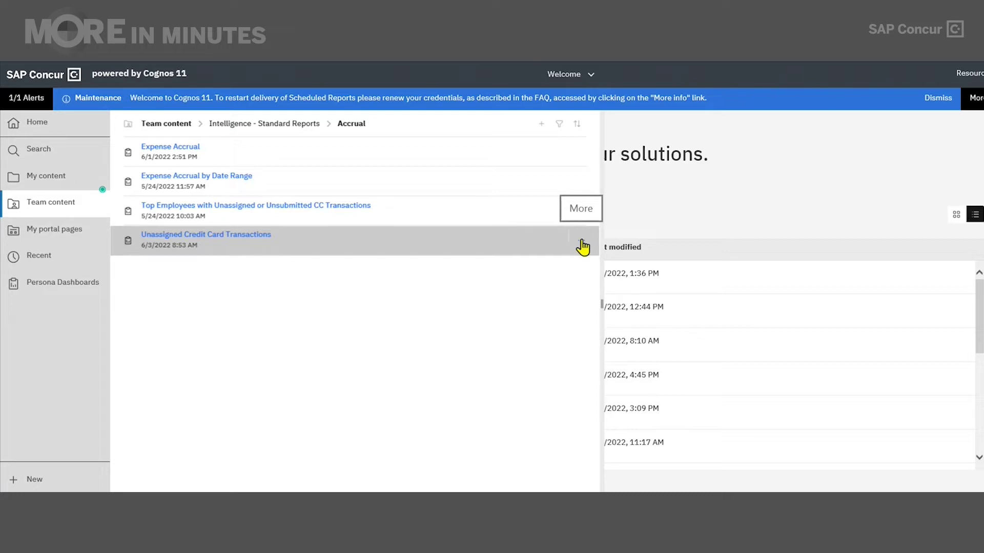
click(241, 244)
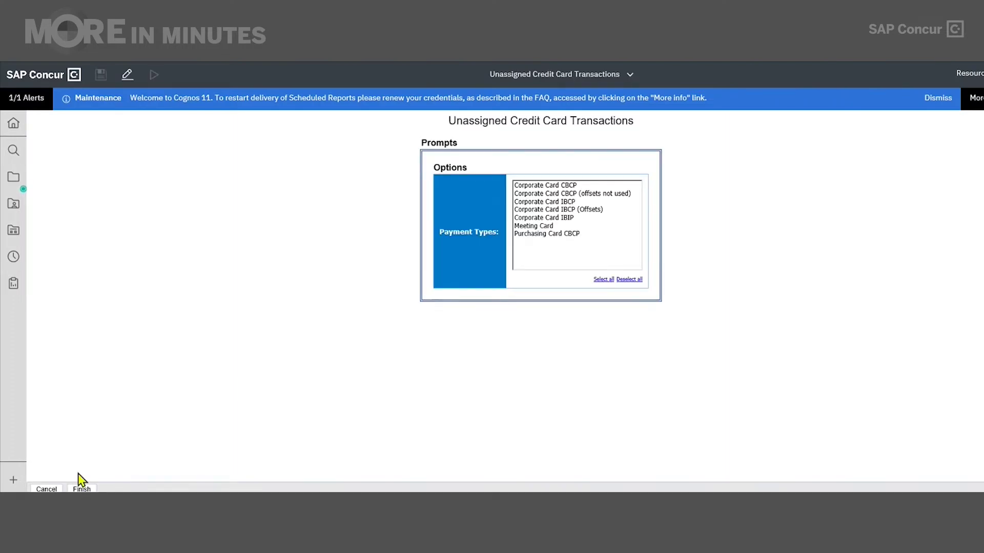
click(45, 489)
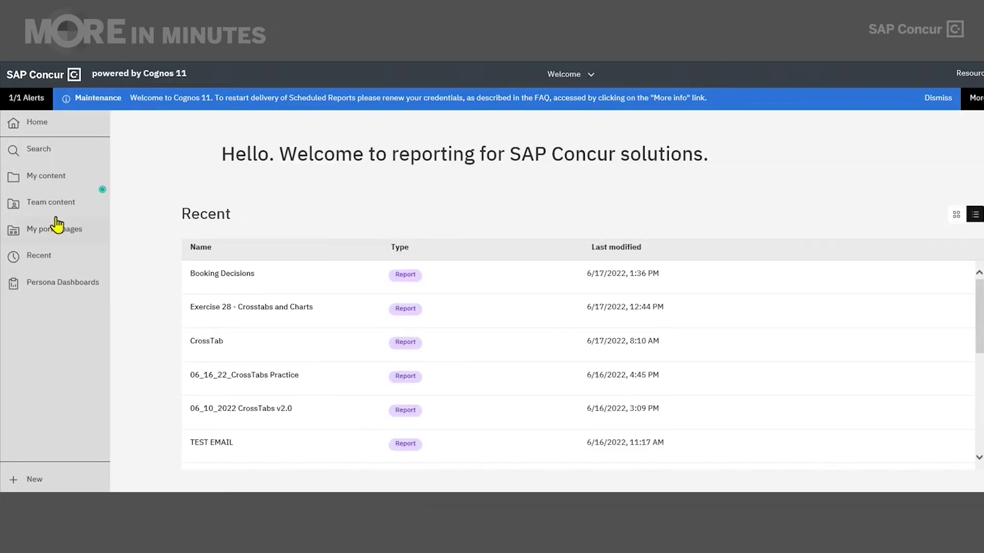
click(56, 207)
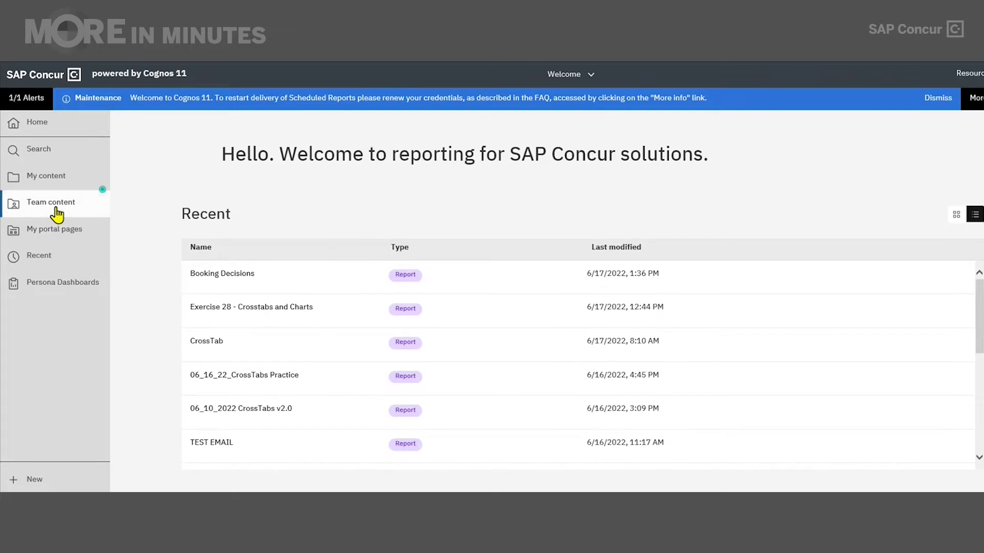
Expand Report options in Unassigned Credit Card Transactions properties, showing output format Default.
click(581, 240)
click(581, 242)
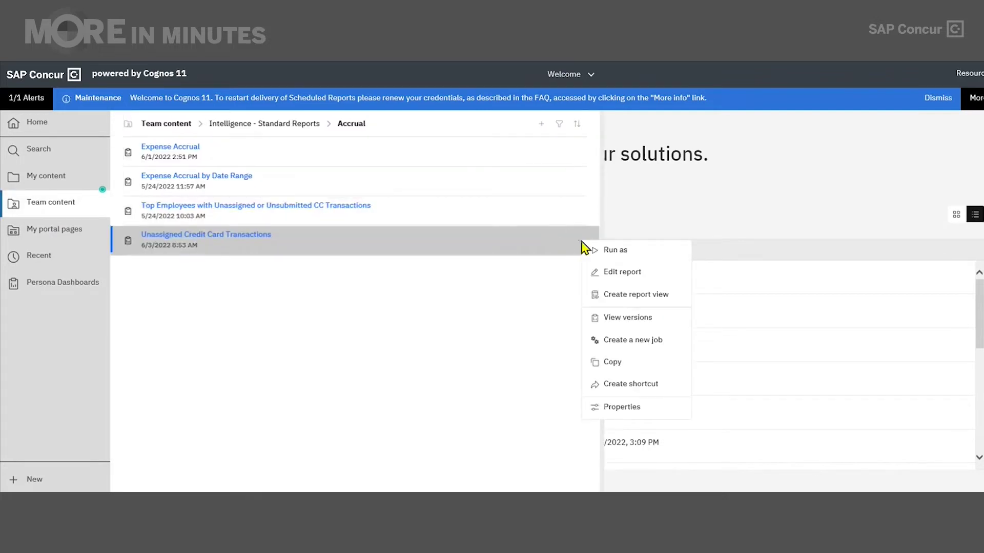
click(621, 407)
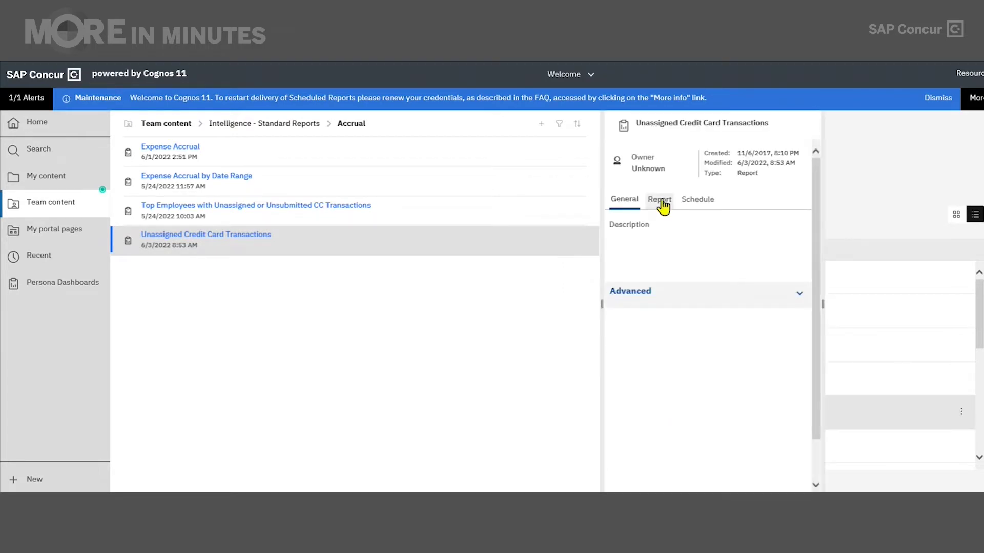
click(661, 202)
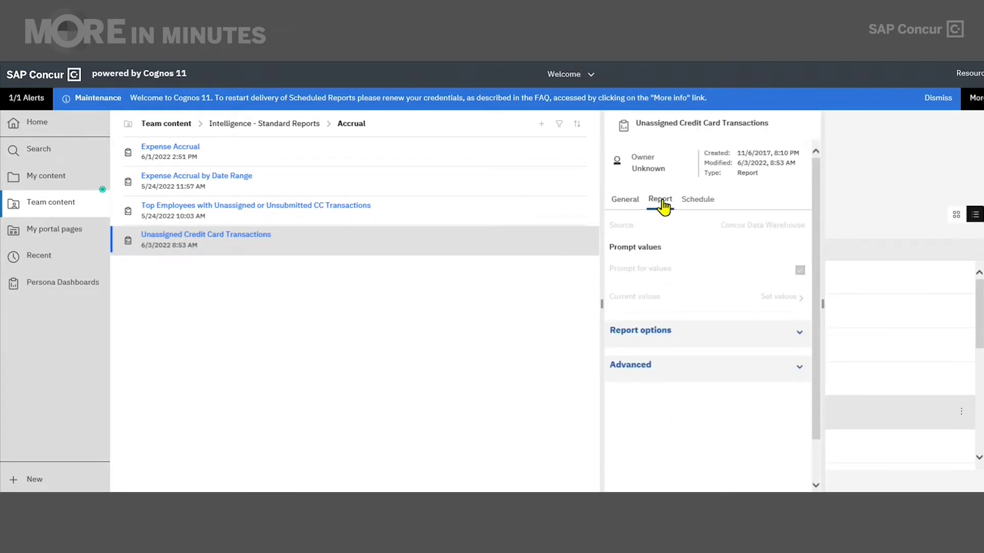
click(656, 339)
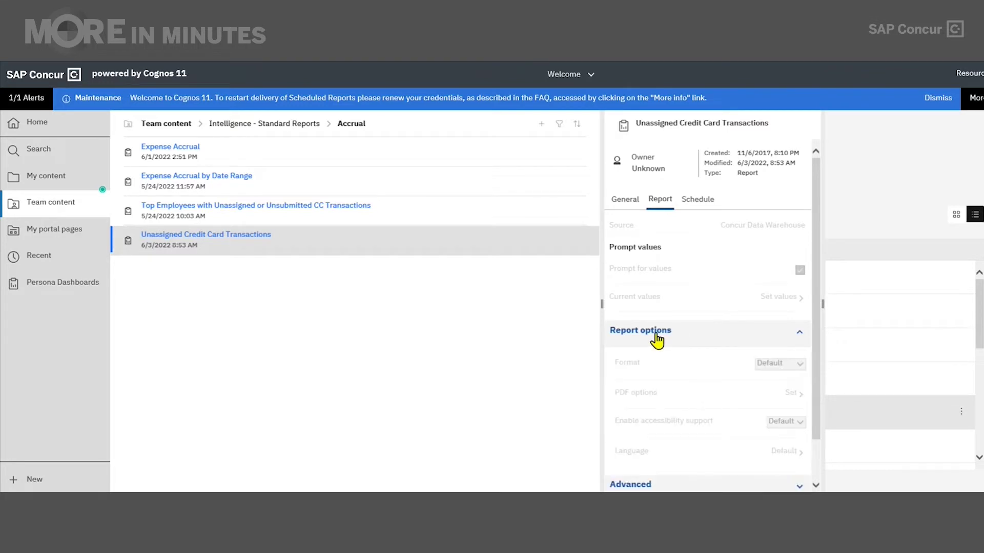
scroll(656, 340, down, 1)
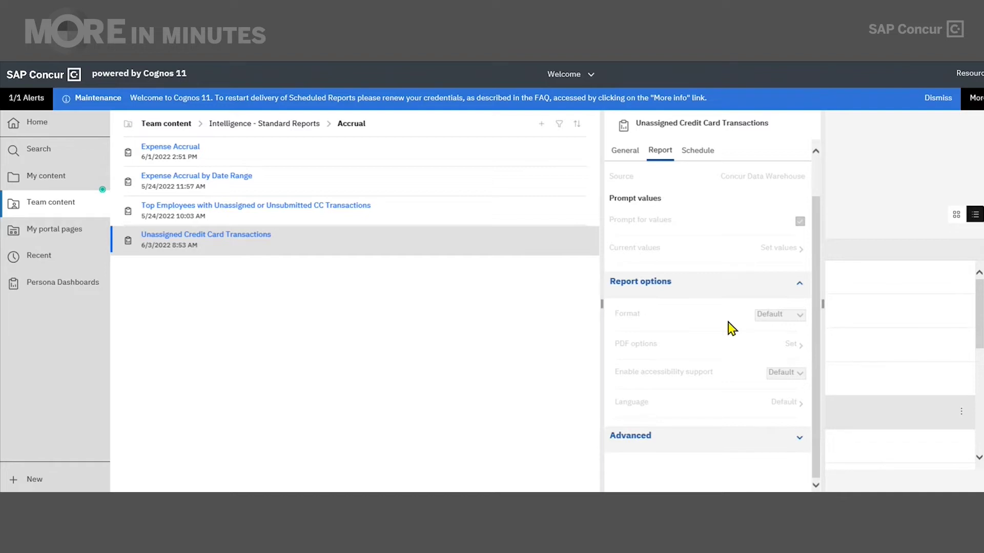
Open and cancel Unassigned Credit Card Transactions, then list its actions in Accrual again.
click(581, 247)
click(251, 236)
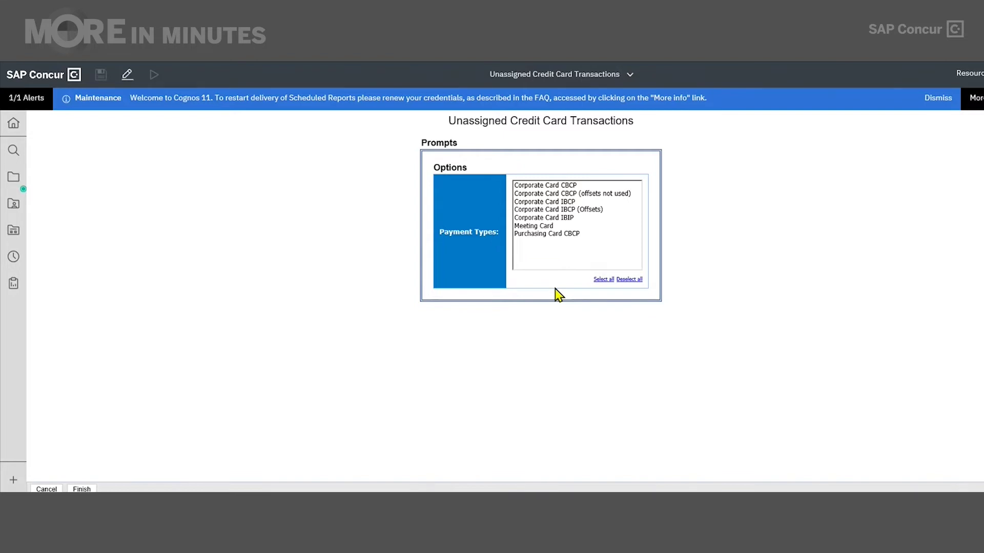
click(54, 488)
click(59, 206)
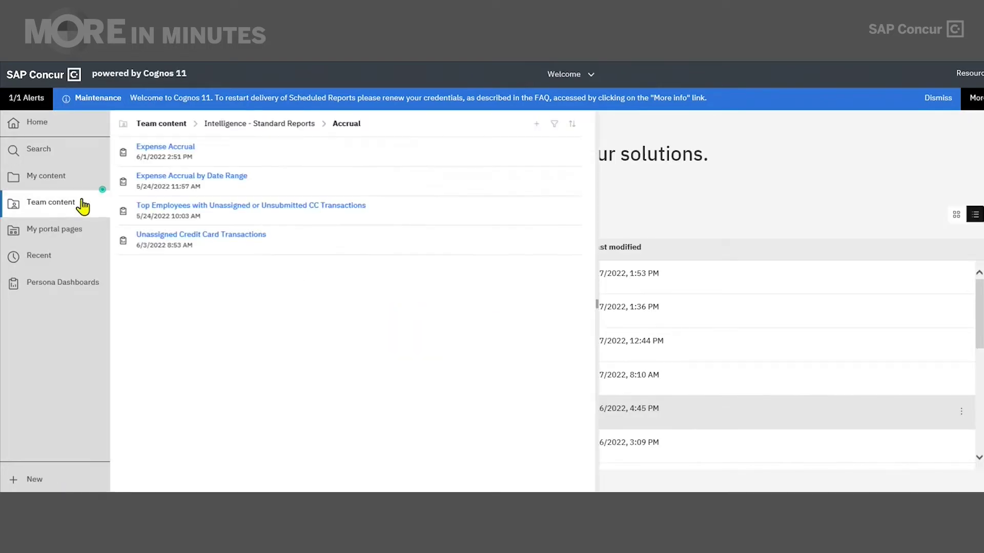
click(582, 241)
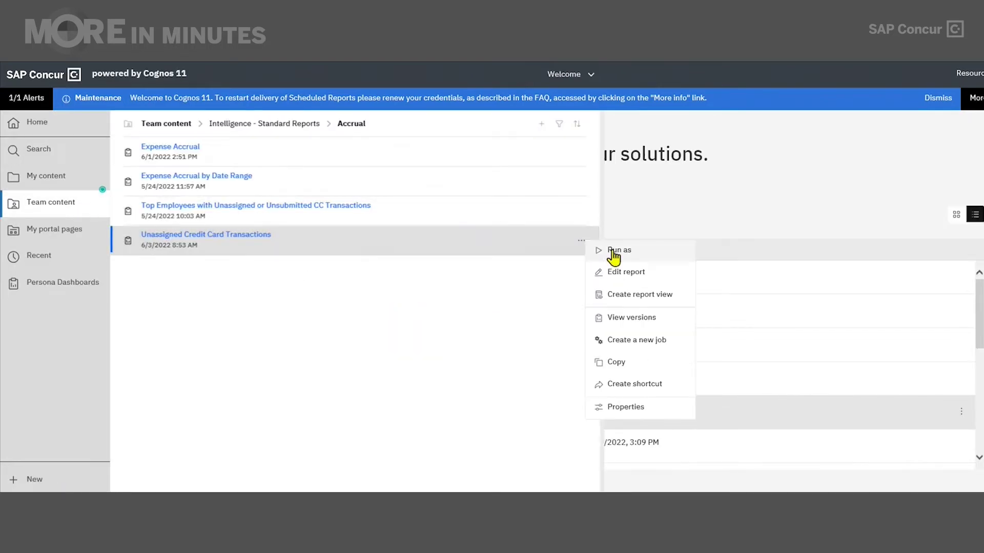
Run Unassigned Credit Card Transactions via Run as with Excel output.
click(613, 256)
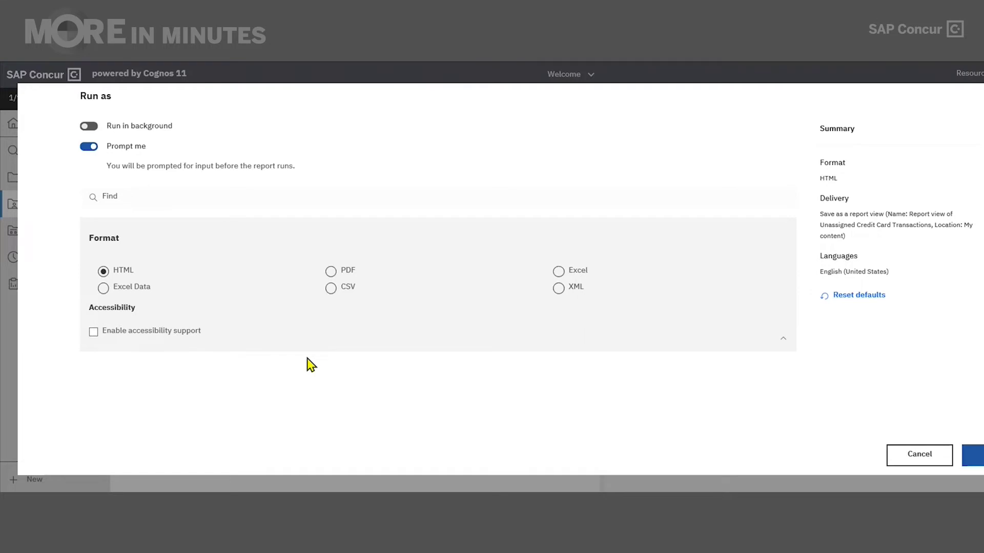
click(559, 274)
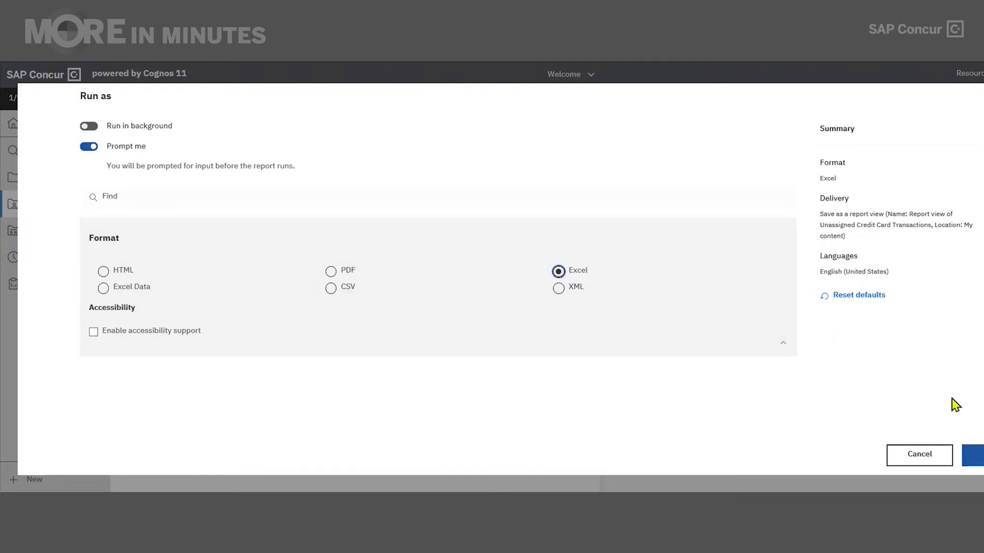
click(971, 456)
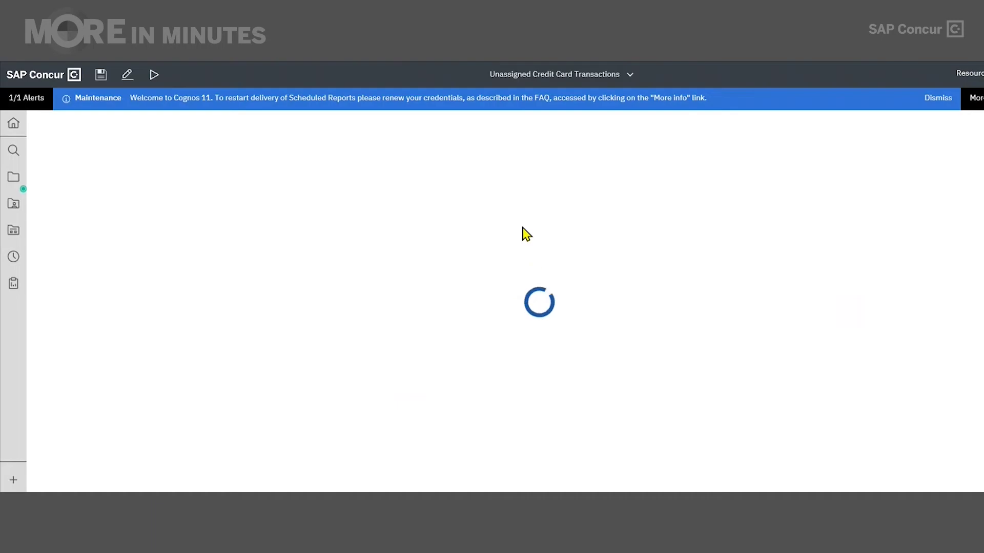
Pick the Meeting Card payment type, then reopen Run as for Unassigned Credit Card Transactions.
click(523, 228)
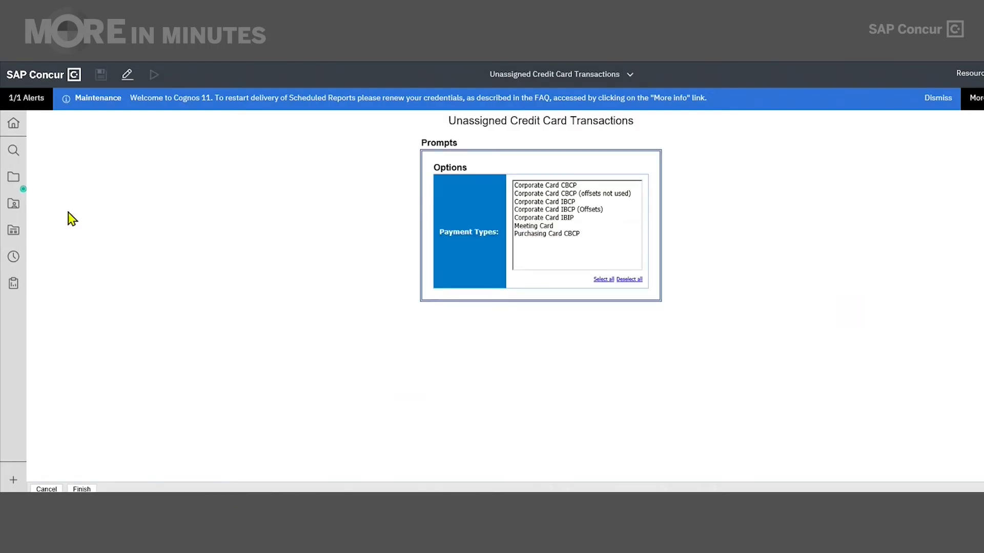
click(13, 182)
click(11, 204)
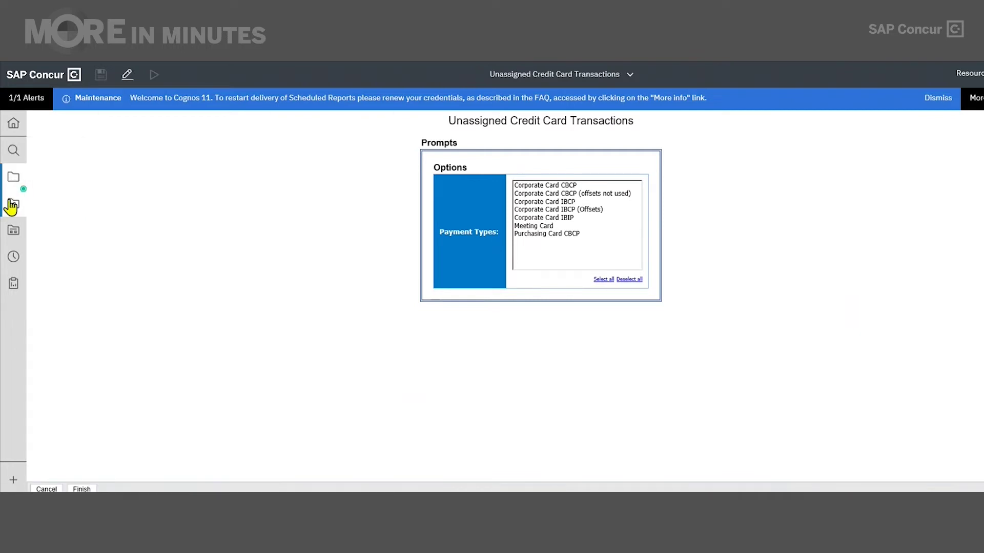
click(12, 205)
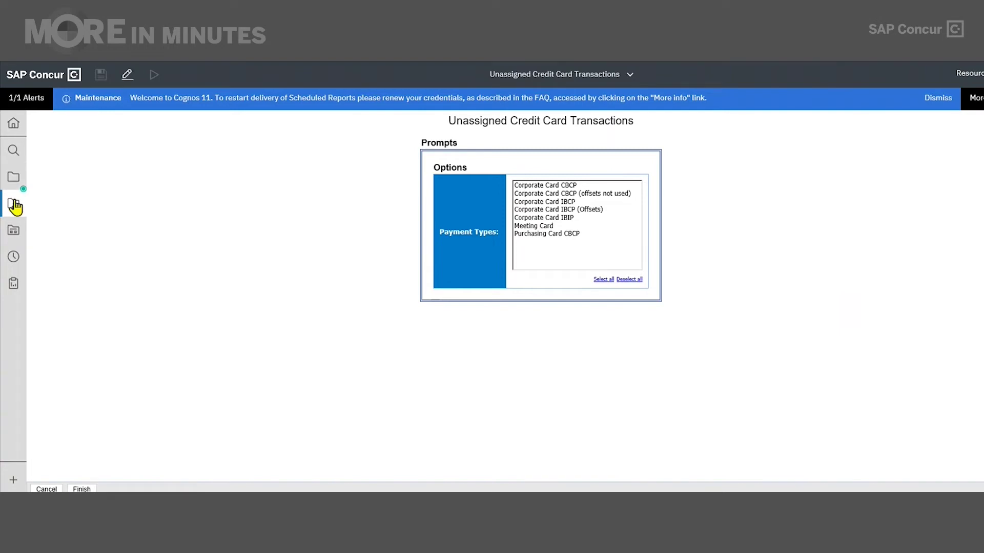
click(498, 241)
click(533, 252)
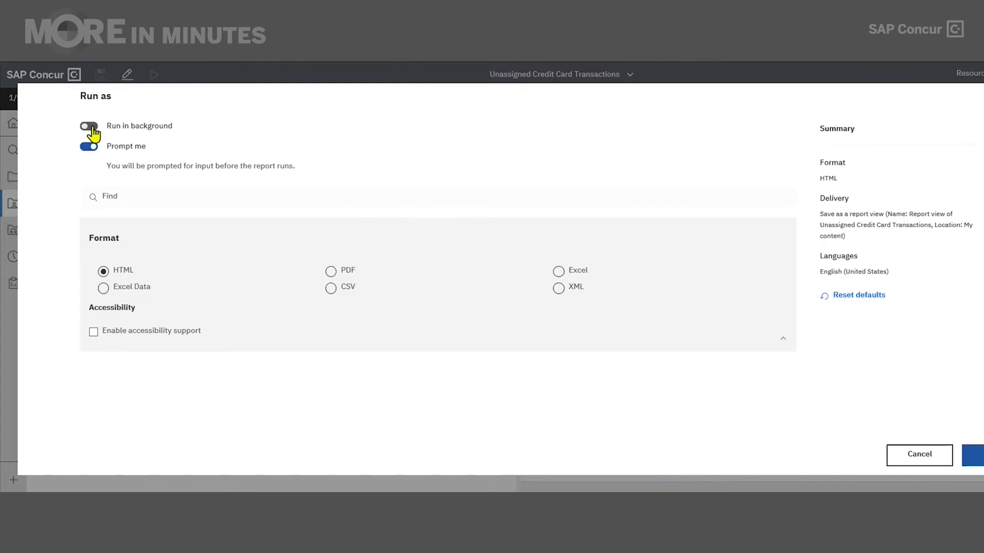
Set Run in background to Now, keeping Prompt me switched on.
click(91, 127)
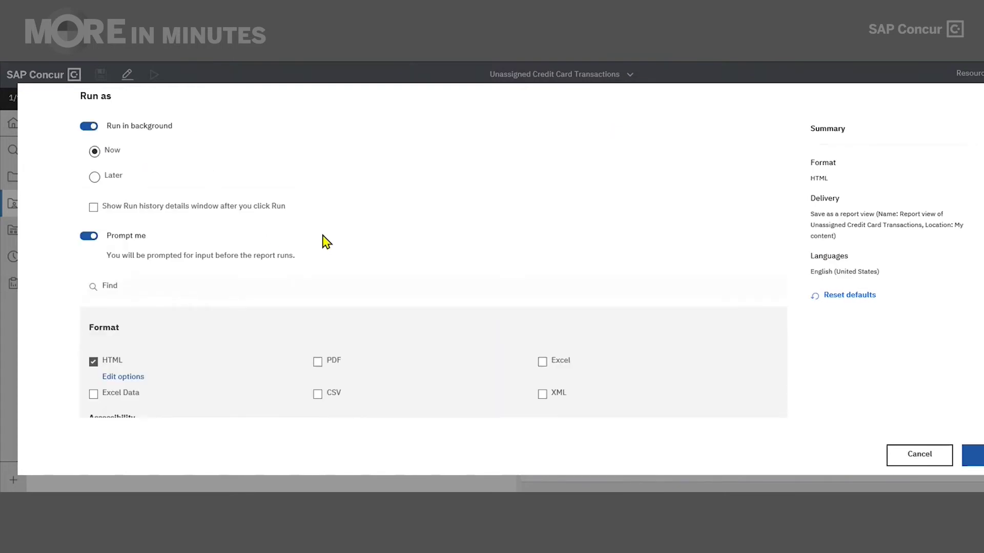
scroll(324, 236, down, 1)
scroll(324, 235, down, 4)
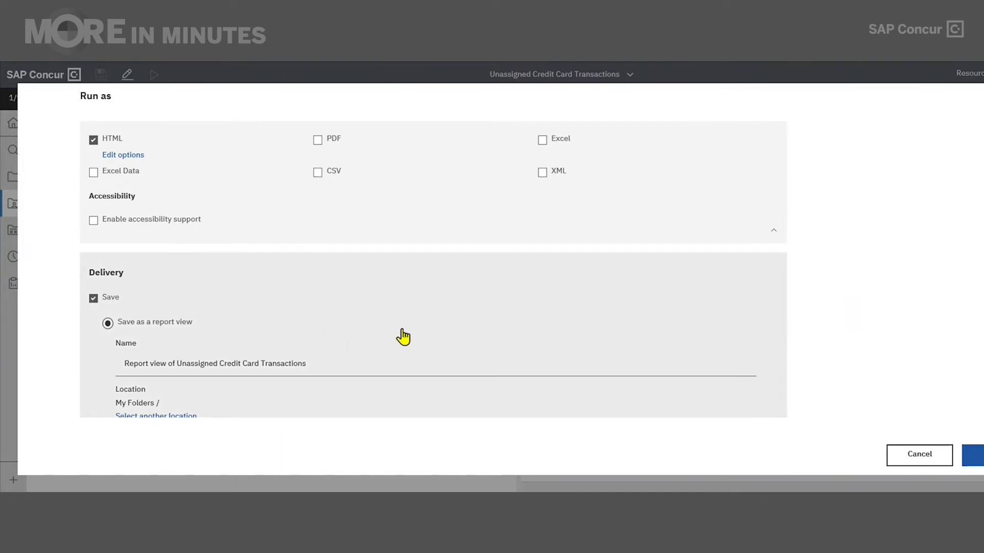
scroll(404, 336, up, 5)
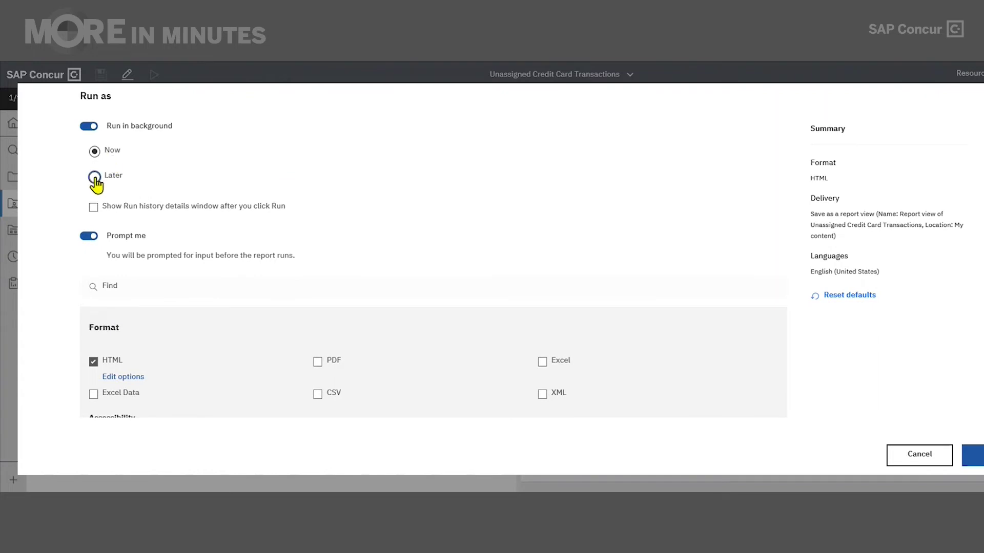
click(95, 178)
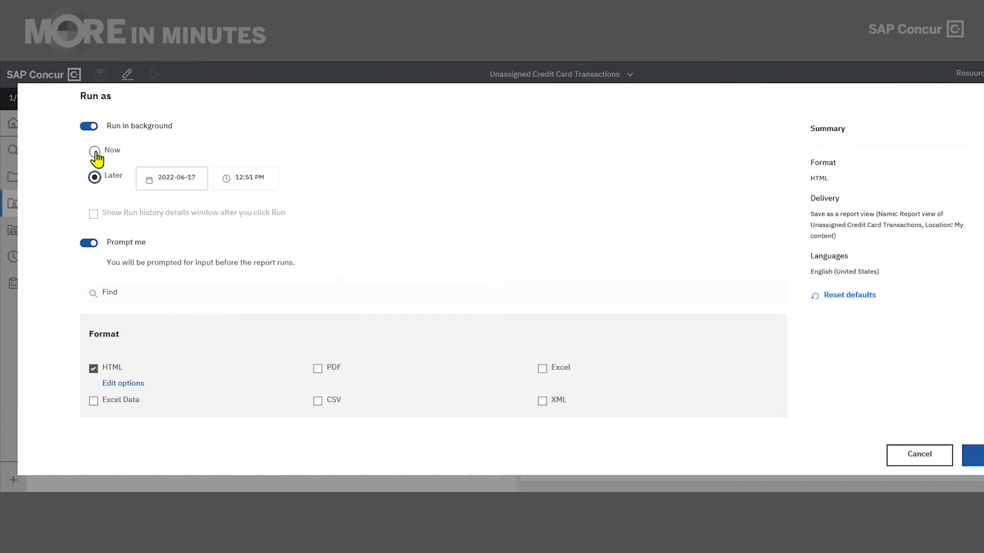
click(94, 151)
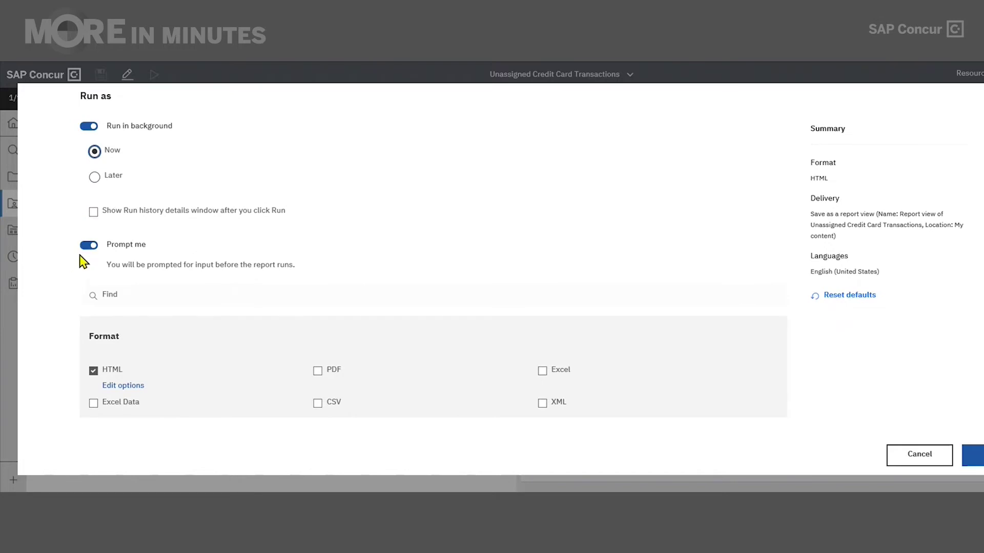
click(89, 245)
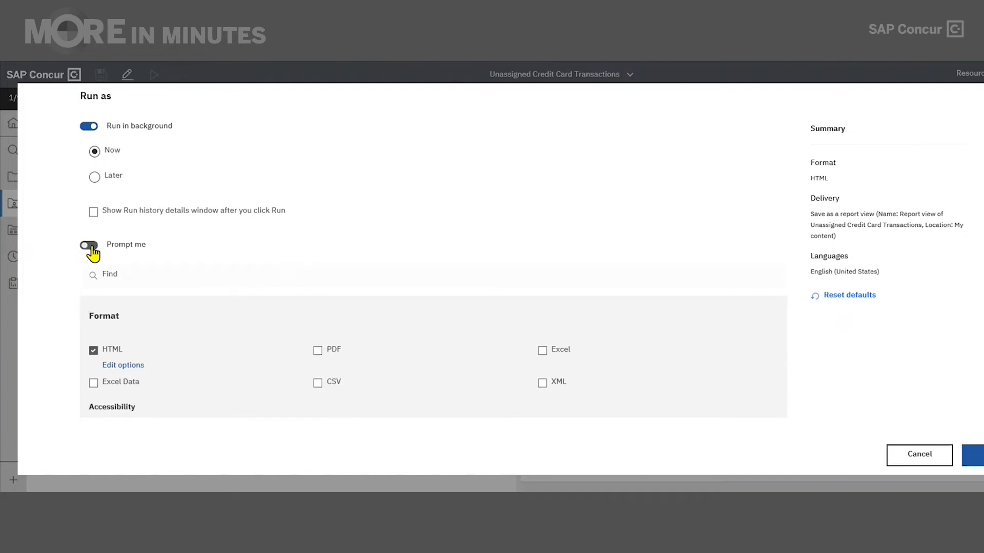
click(90, 245)
scroll(69, 282, down, 1)
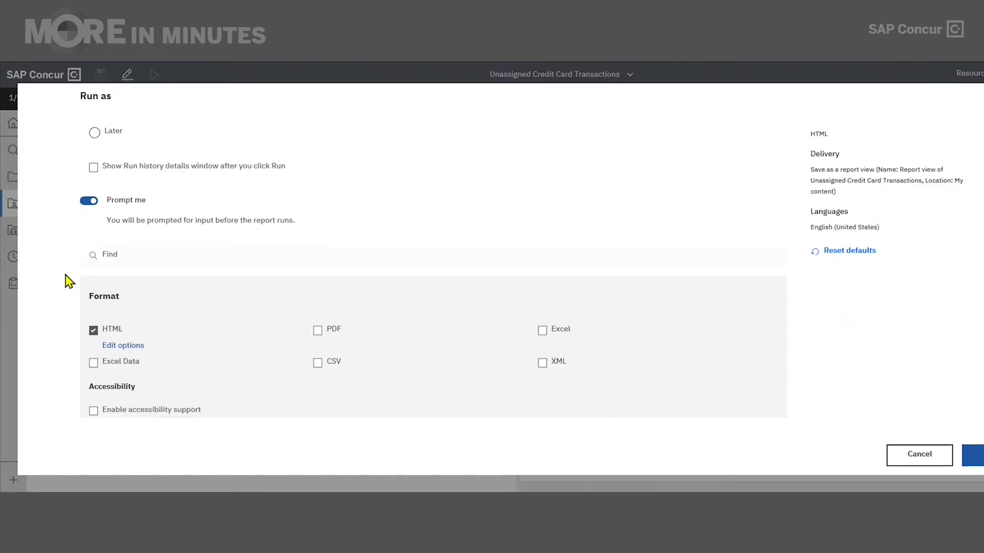
scroll(69, 282, down, 3)
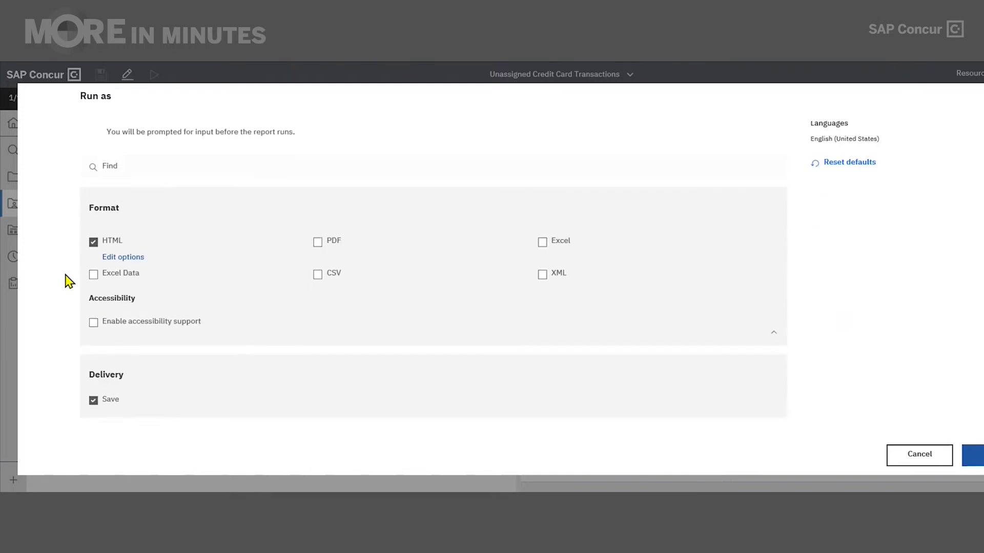
Check PDF and Excel output formats alongside HTML.
scroll(69, 282, down, 1)
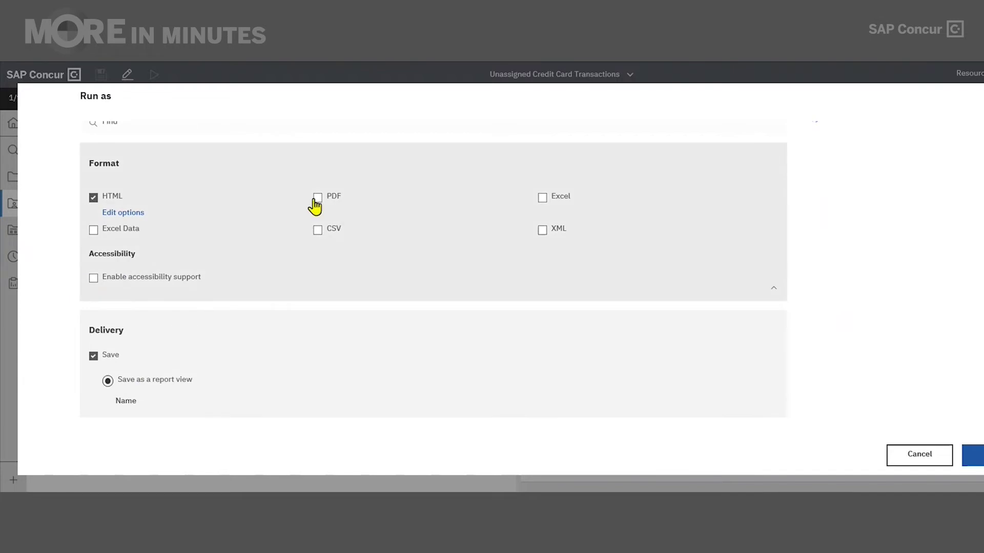
click(317, 198)
click(539, 199)
click(319, 199)
click(318, 201)
scroll(425, 329, down, 1)
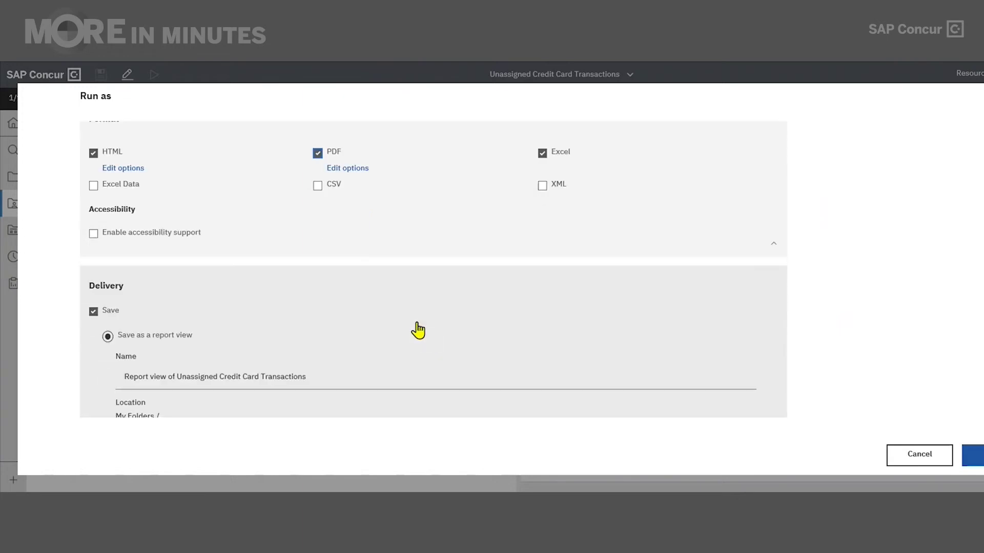
scroll(409, 332, down, 2)
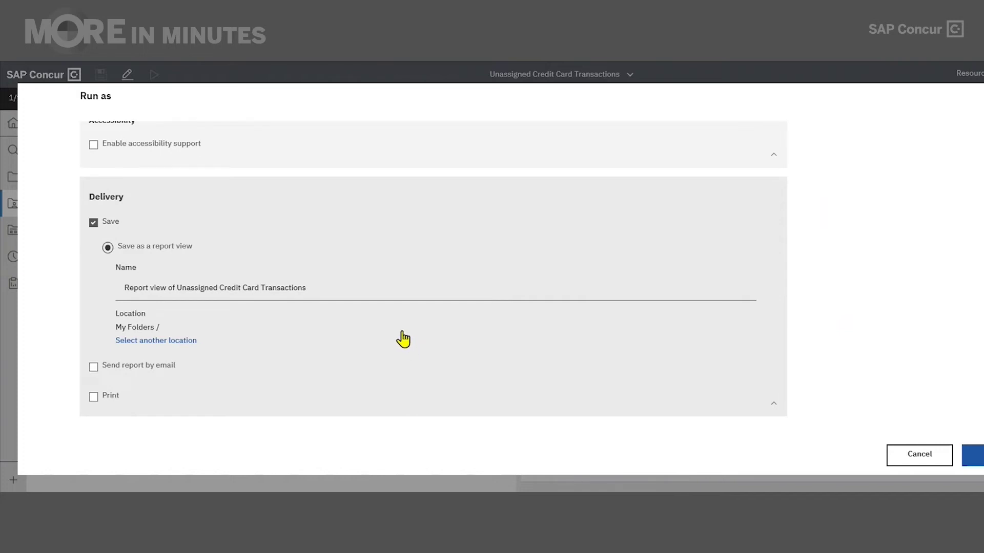
scroll(383, 351, down, 2)
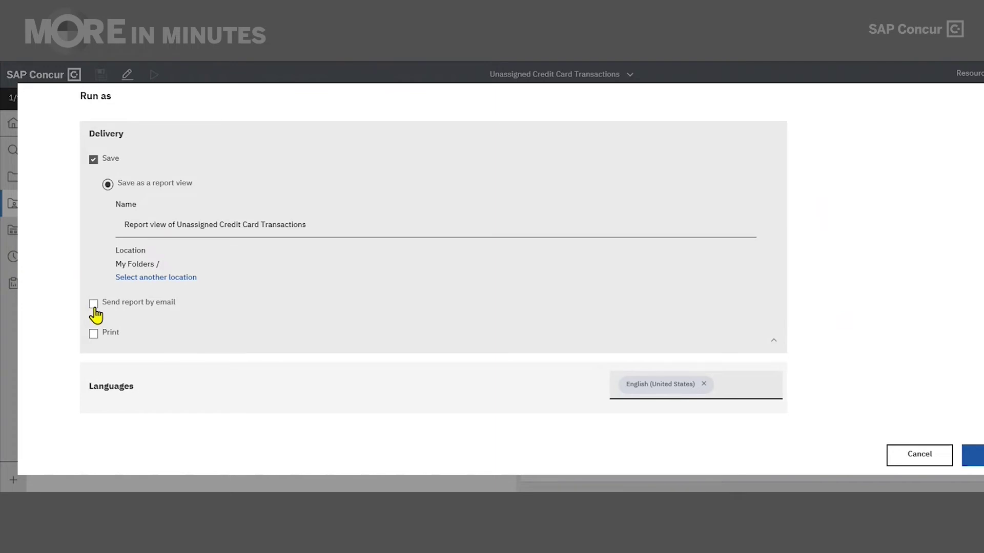
Turn on email delivery and replace the default recipient with a new To address.
click(93, 304)
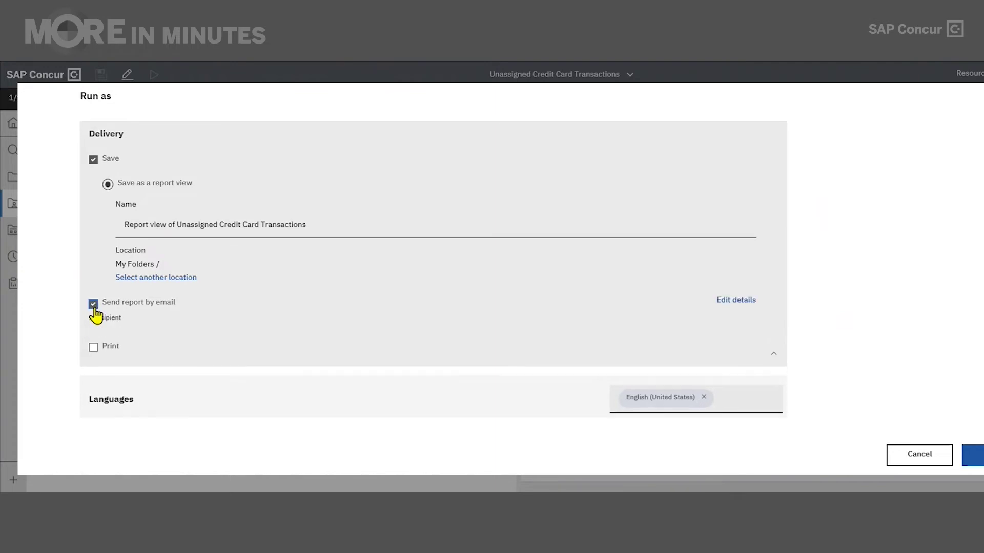
click(729, 304)
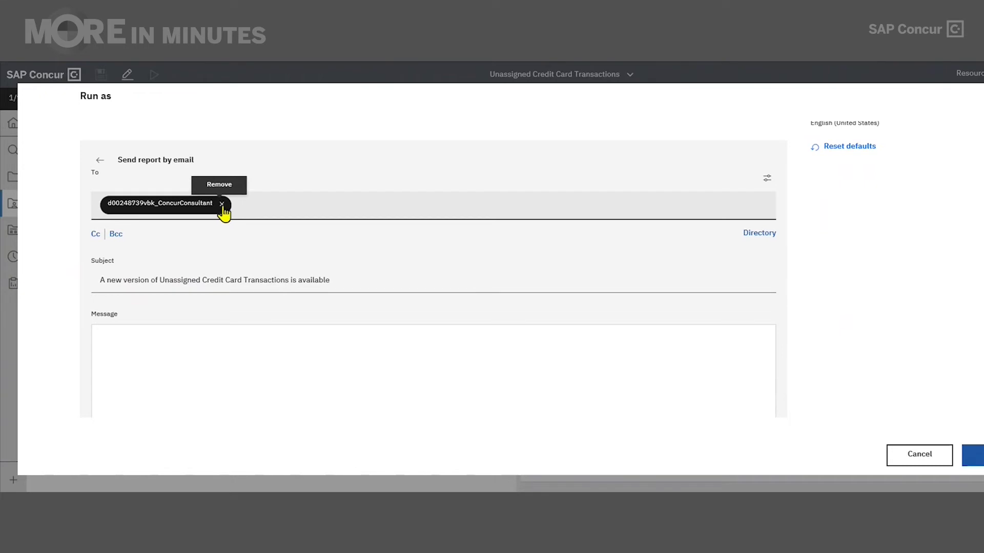
click(221, 204)
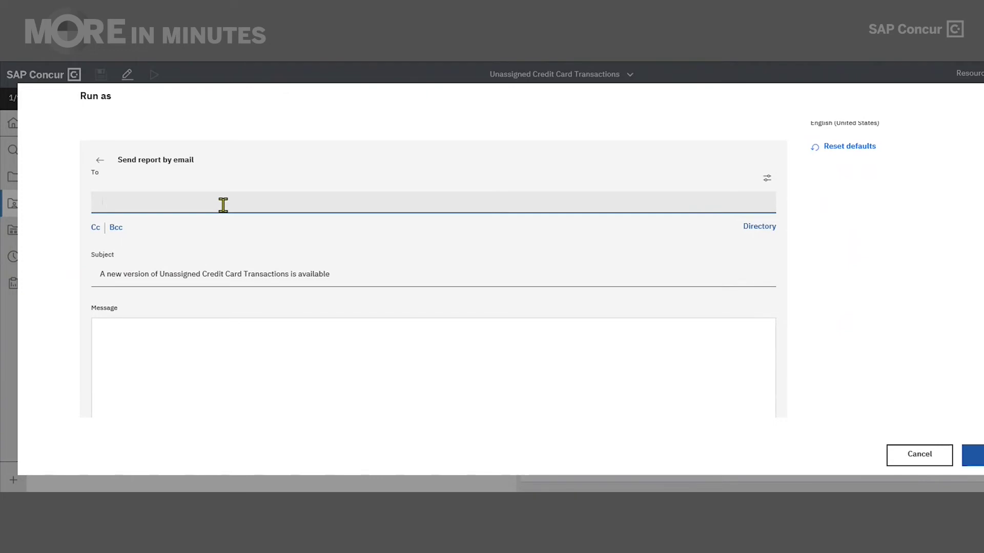
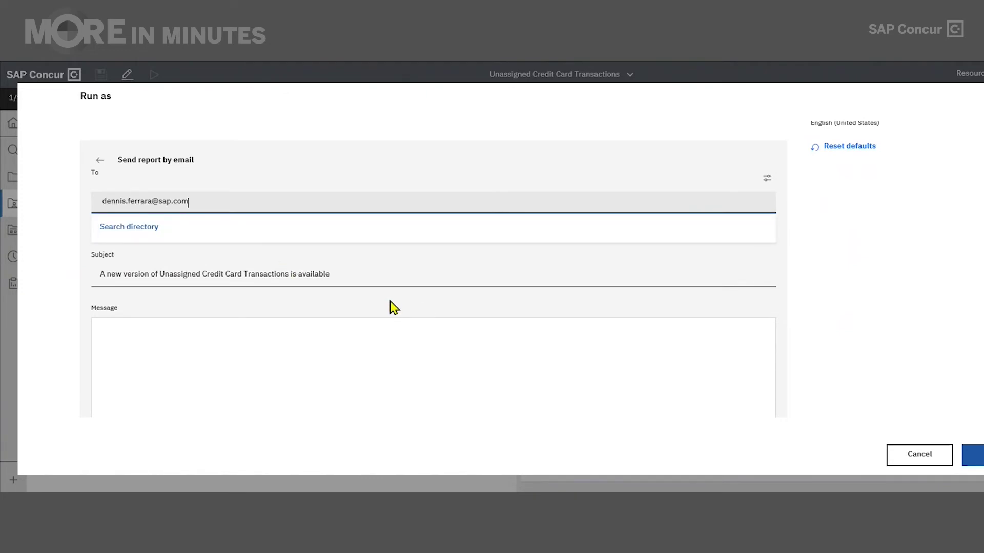
key(Return)
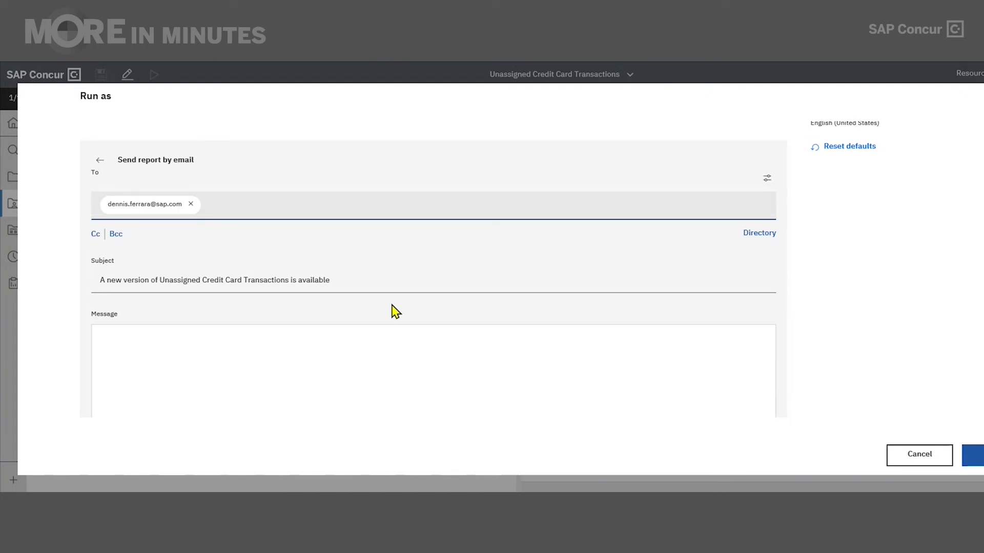
scroll(395, 311, down, 1)
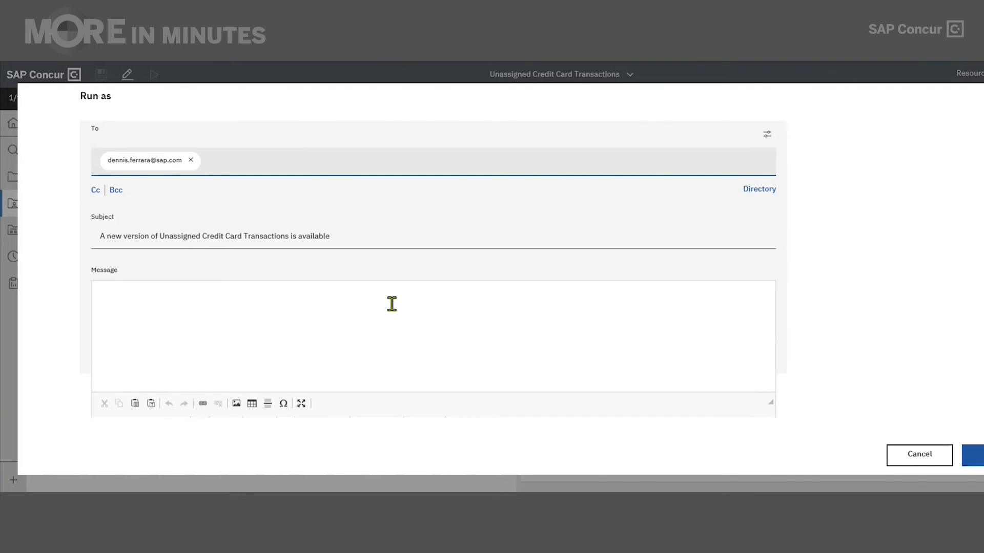
scroll(391, 304, down, 2)
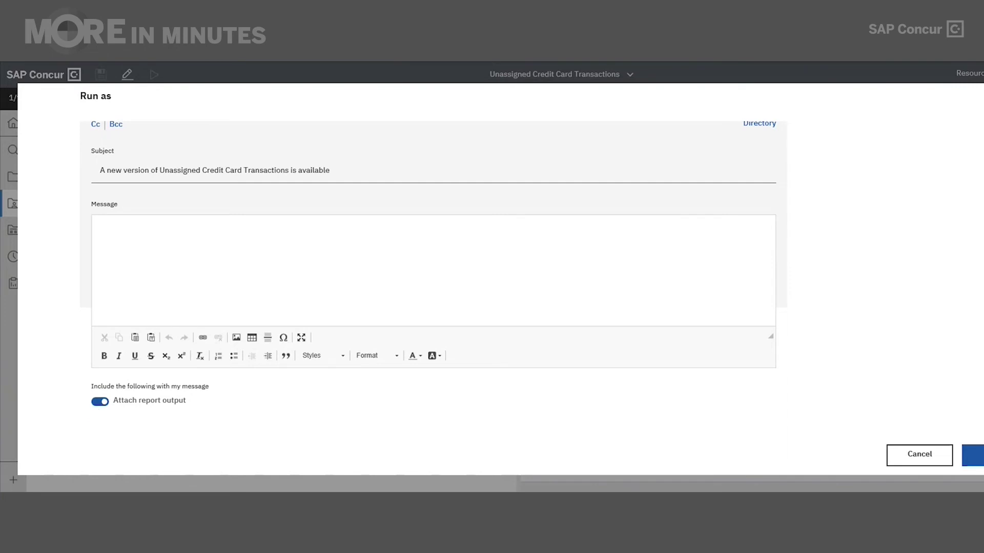
scroll(835, 362, up, 1)
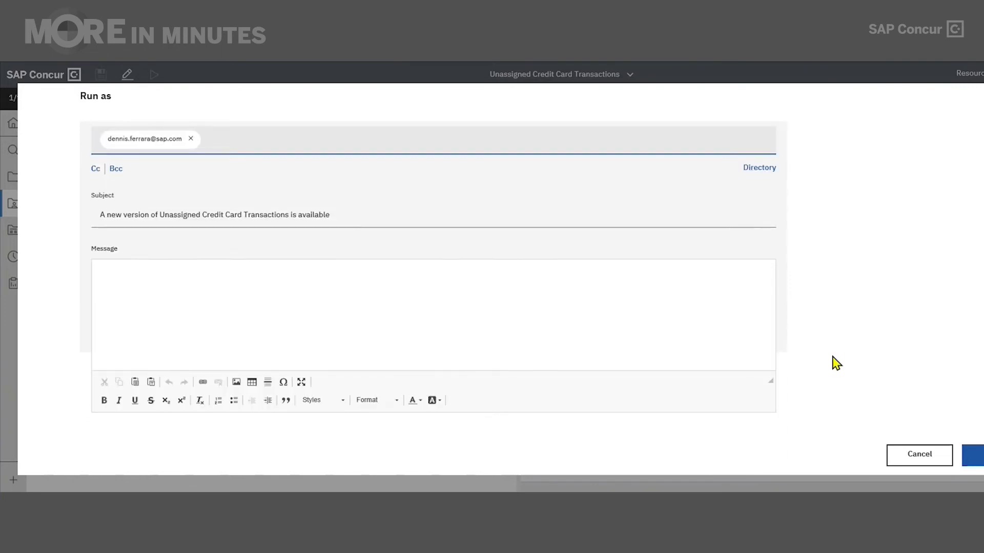
scroll(835, 361, up, 3)
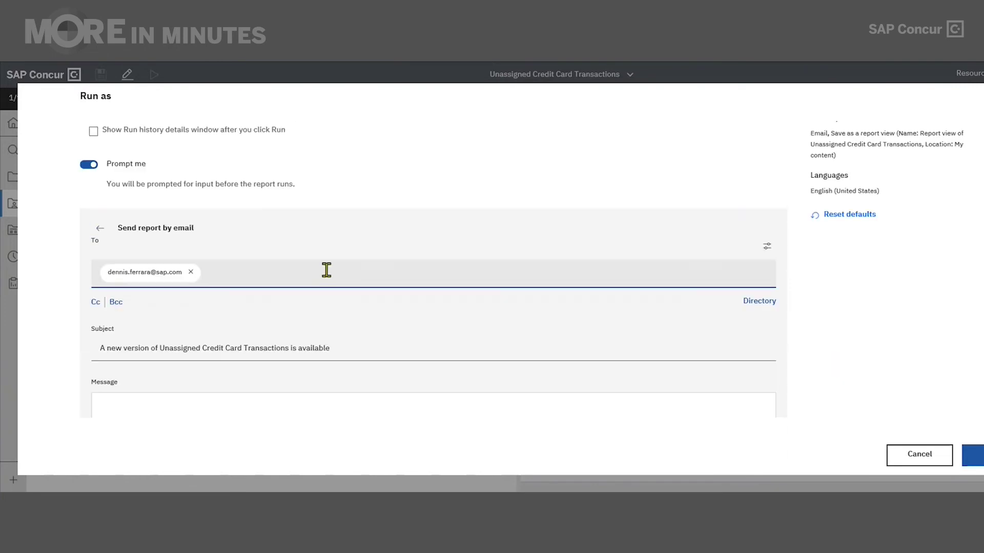
Return to the main run options and bring the Delivery section into view, showing email to 1 recipient.
click(100, 236)
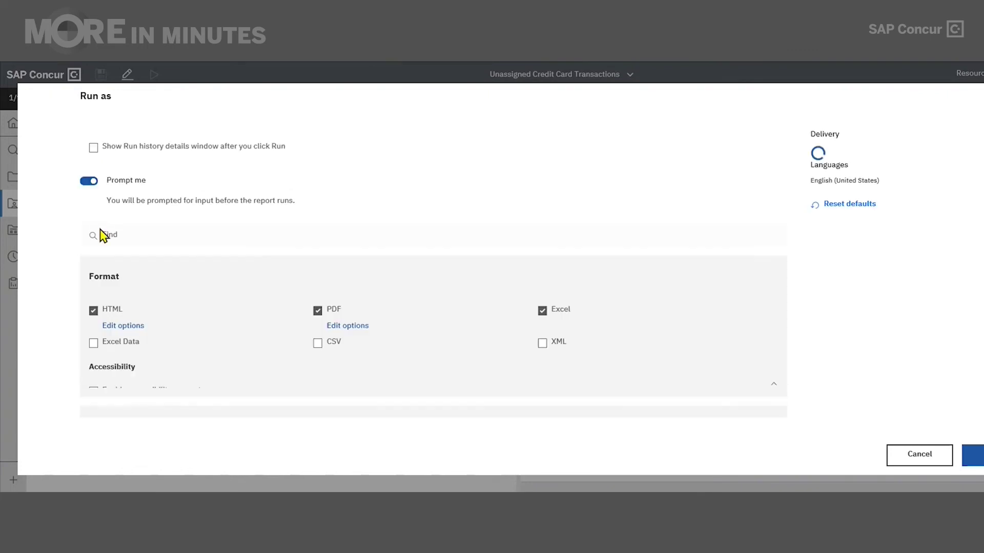
scroll(333, 239, down, 1)
scroll(285, 277, down, 6)
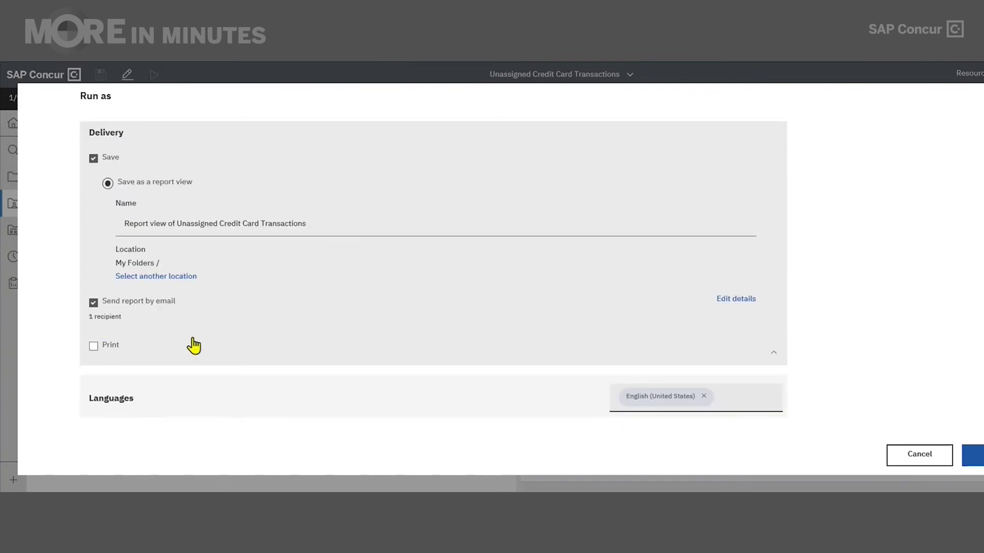
scroll(194, 346, down, 1)
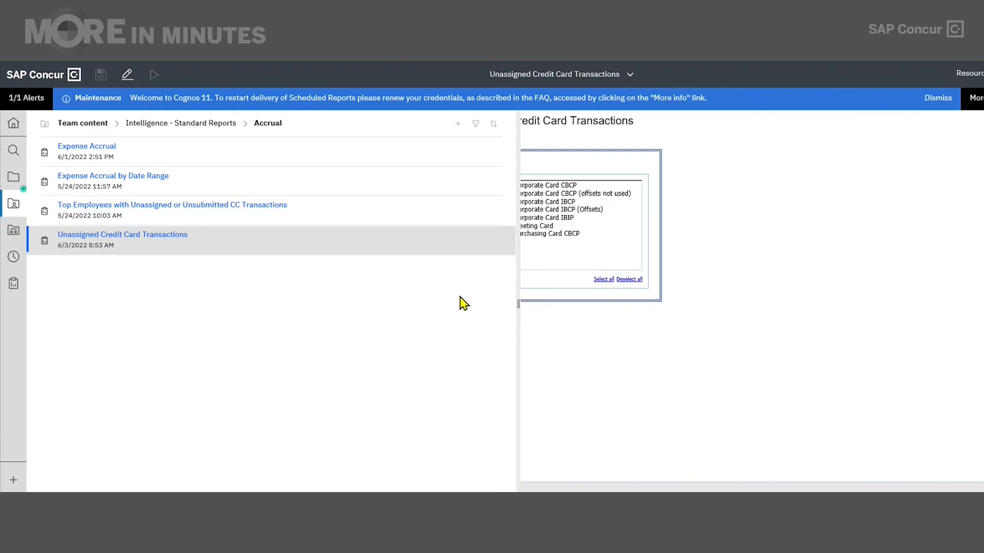
Filter My content to Report Views and open the actions menu for Report view of Unassigned Credit Card Transactions.
click(16, 182)
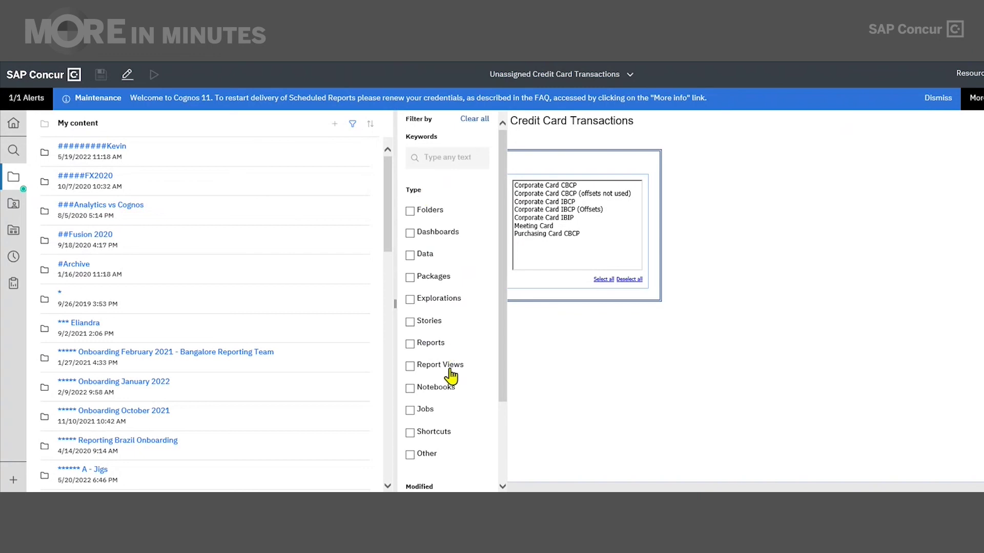
click(451, 369)
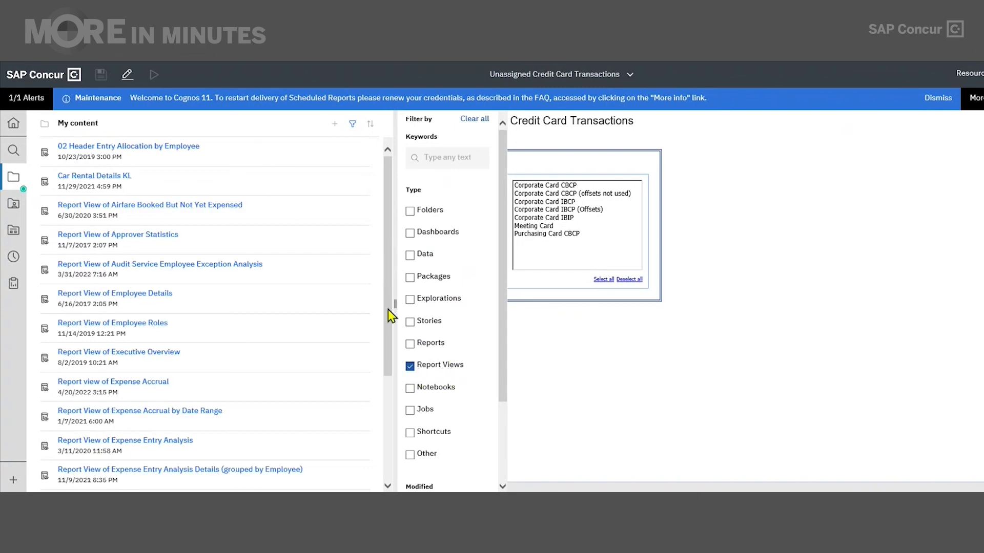
drag(388, 310, 400, 469)
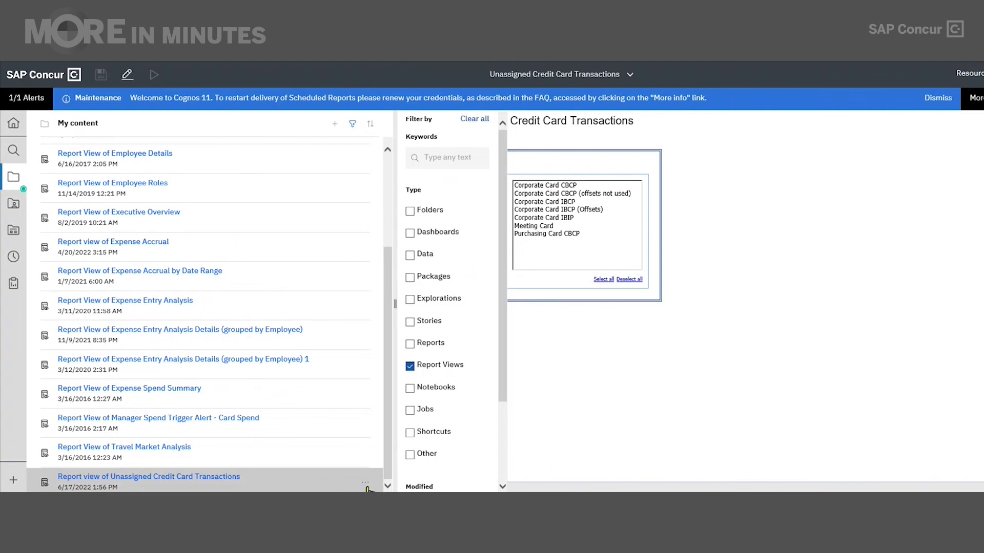
click(367, 485)
click(365, 485)
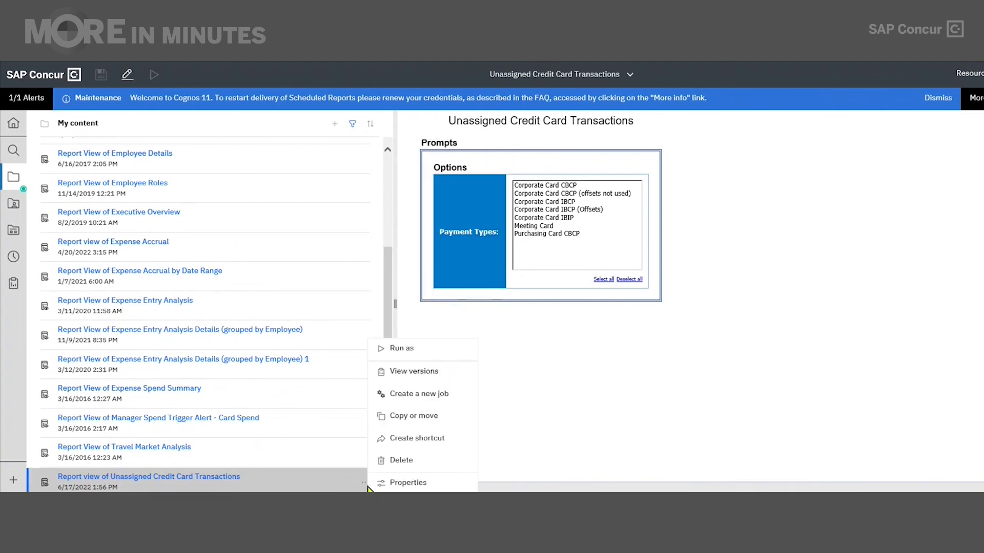
Open the HTML output from the Jun 17, 2022 saved version of the report view.
click(411, 373)
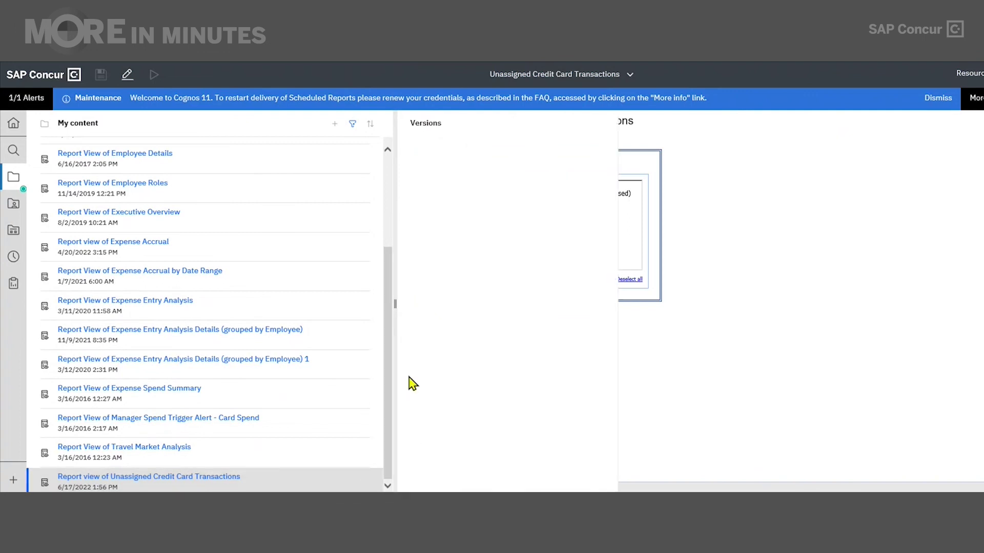
click(466, 209)
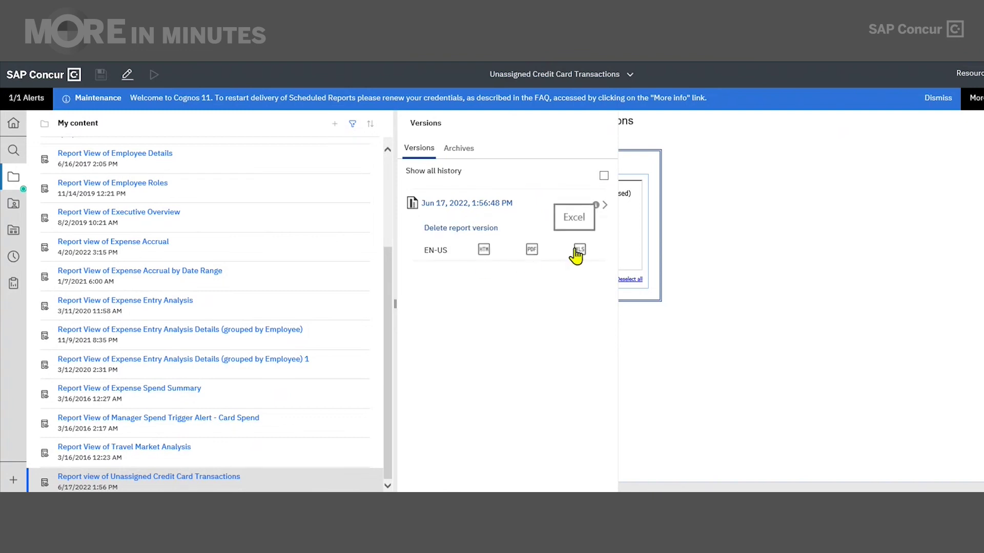
click(483, 250)
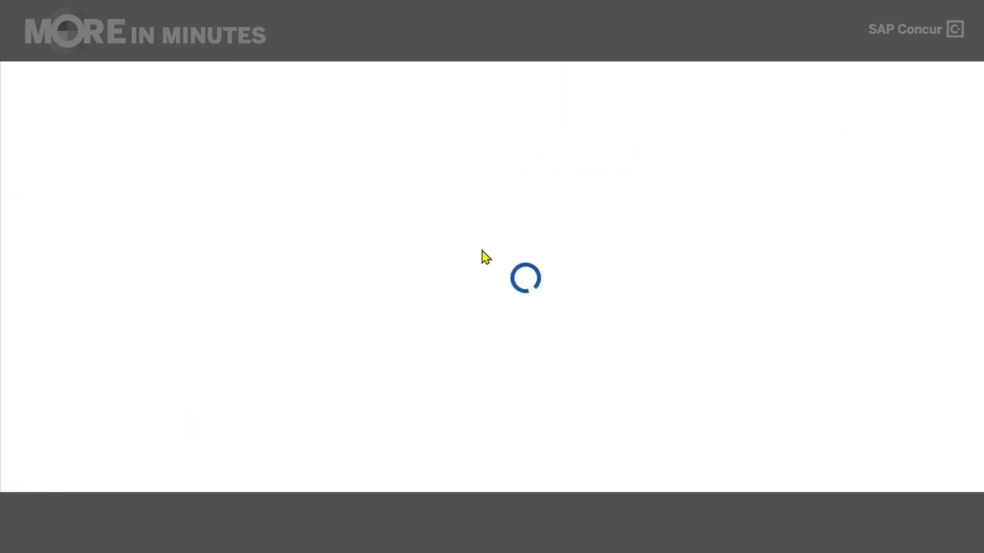